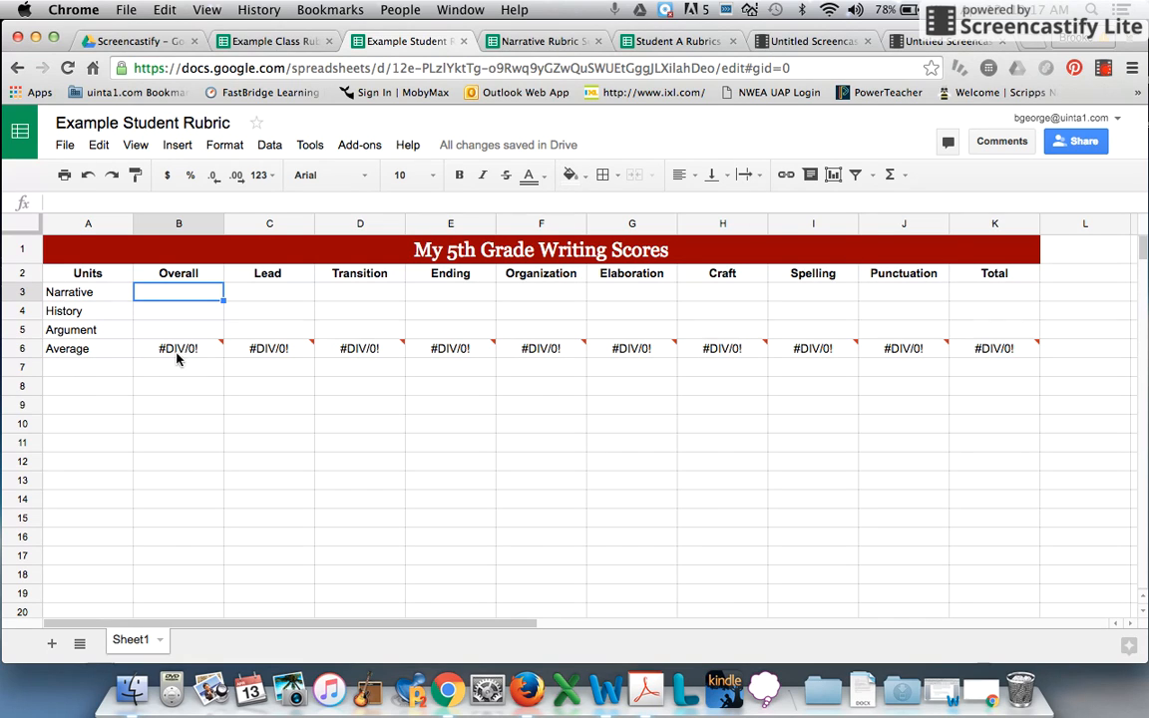
# Compare the layout of the Example Class Rubric sheet with that of the Example Student Rubric sheet
pyautogui.moveTo(769, 359)
pyautogui.click(240, 41)
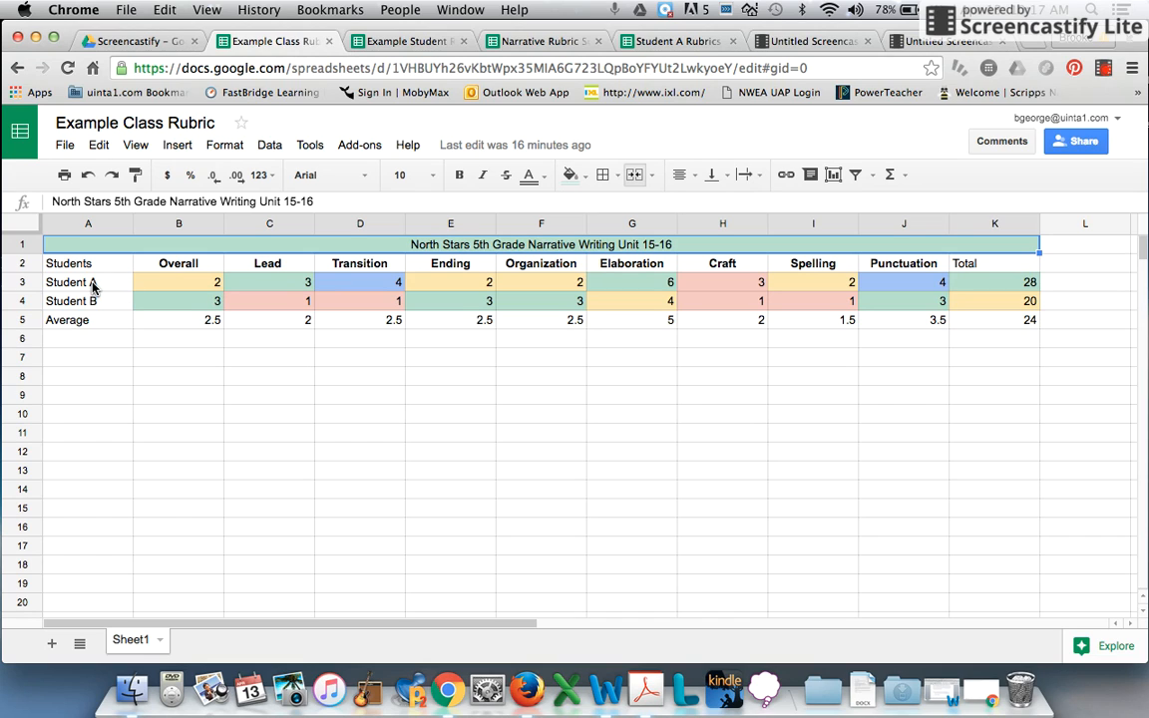
pyautogui.click(359, 40)
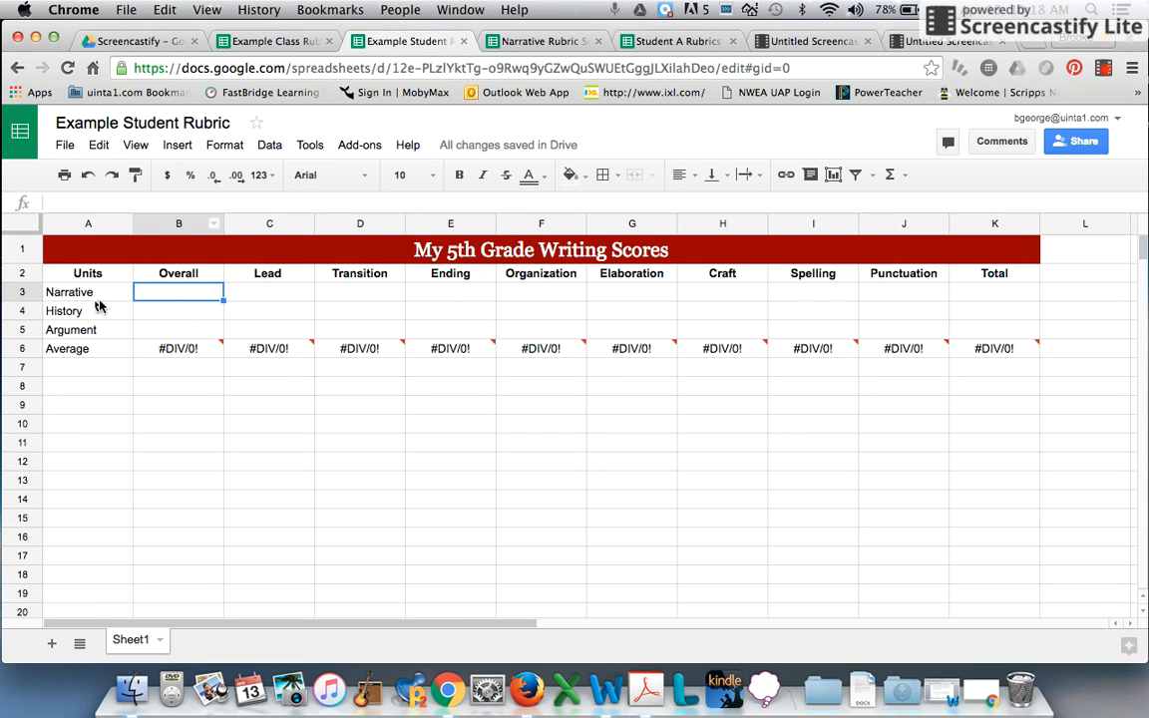
pyautogui.click(264, 41)
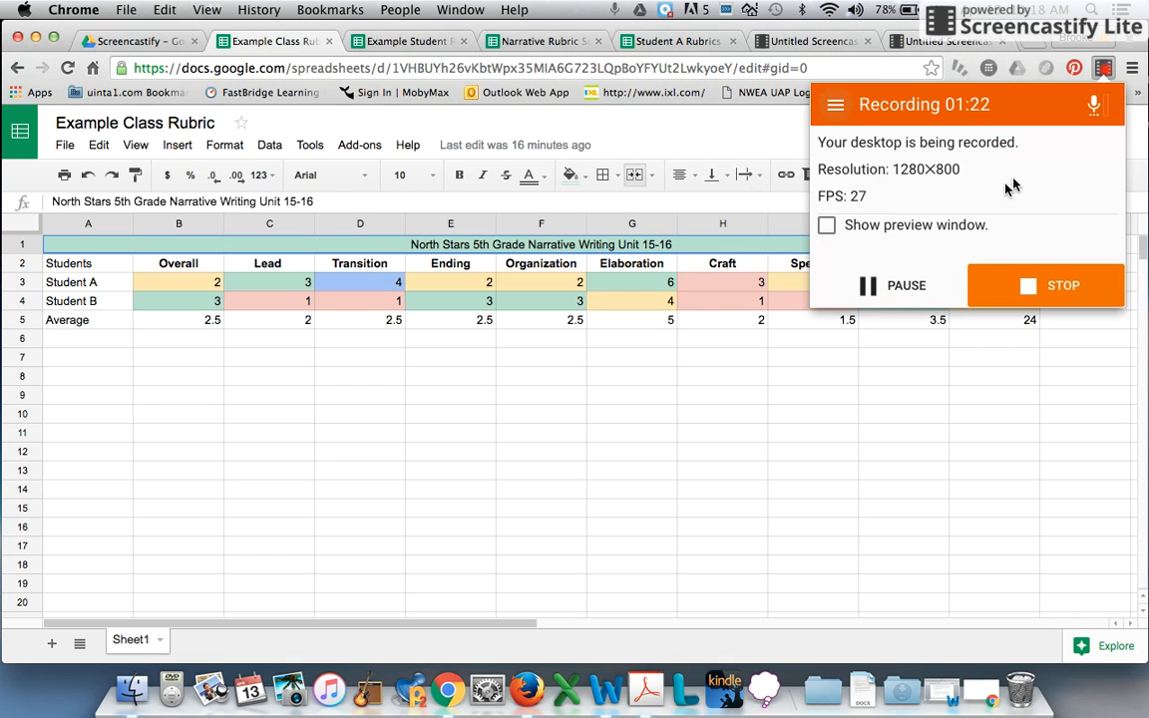
pyautogui.click(917, 287)
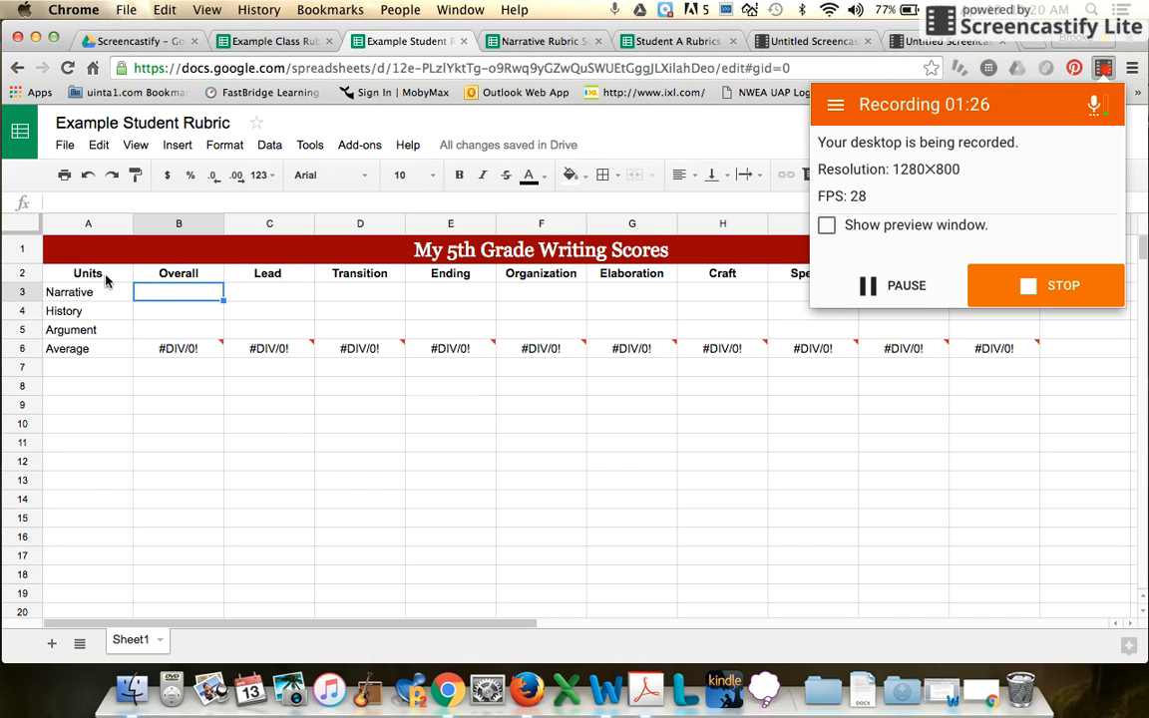
# Start the formula =importrange(" in cell B3, the Overall score of the Narrative row in the student rubric
pyautogui.click(147, 285)
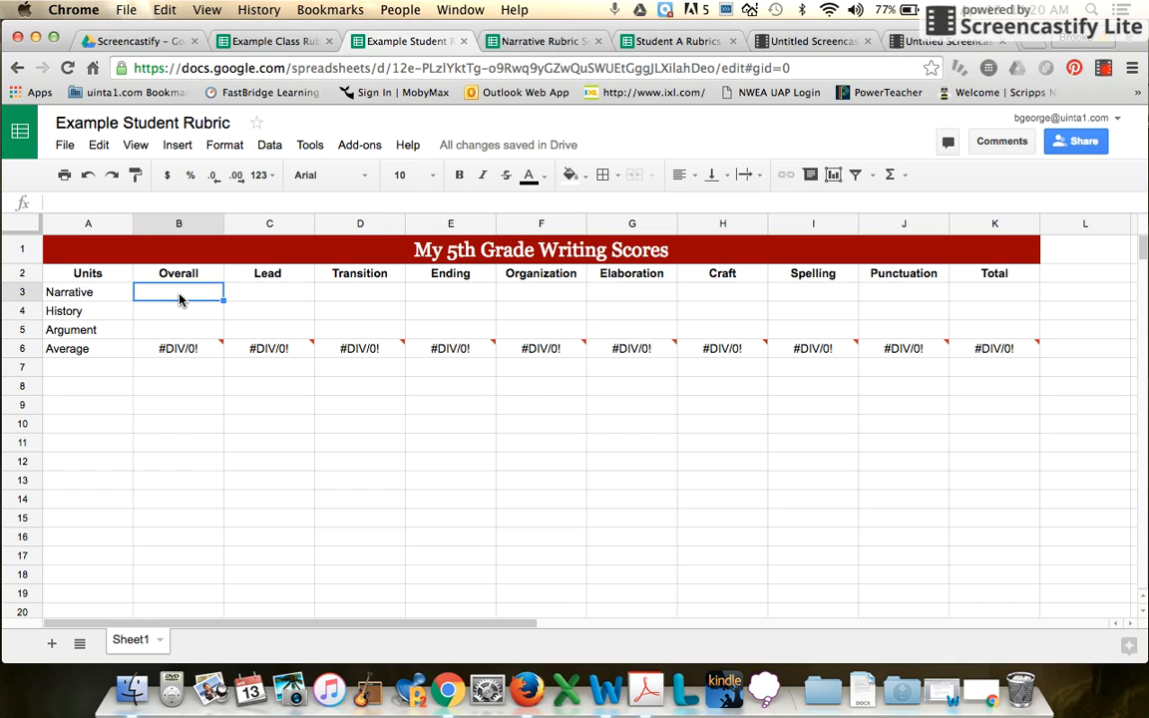
pyautogui.click(92, 196)
pyautogui.write('=')
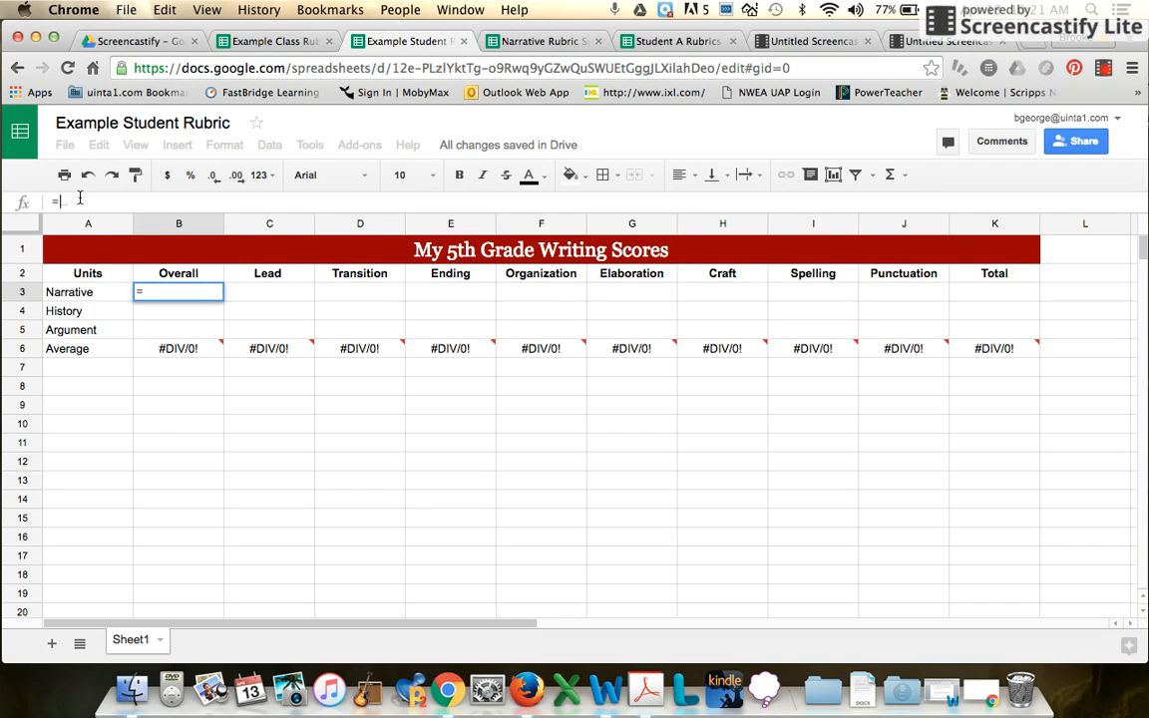
pyautogui.write('import')
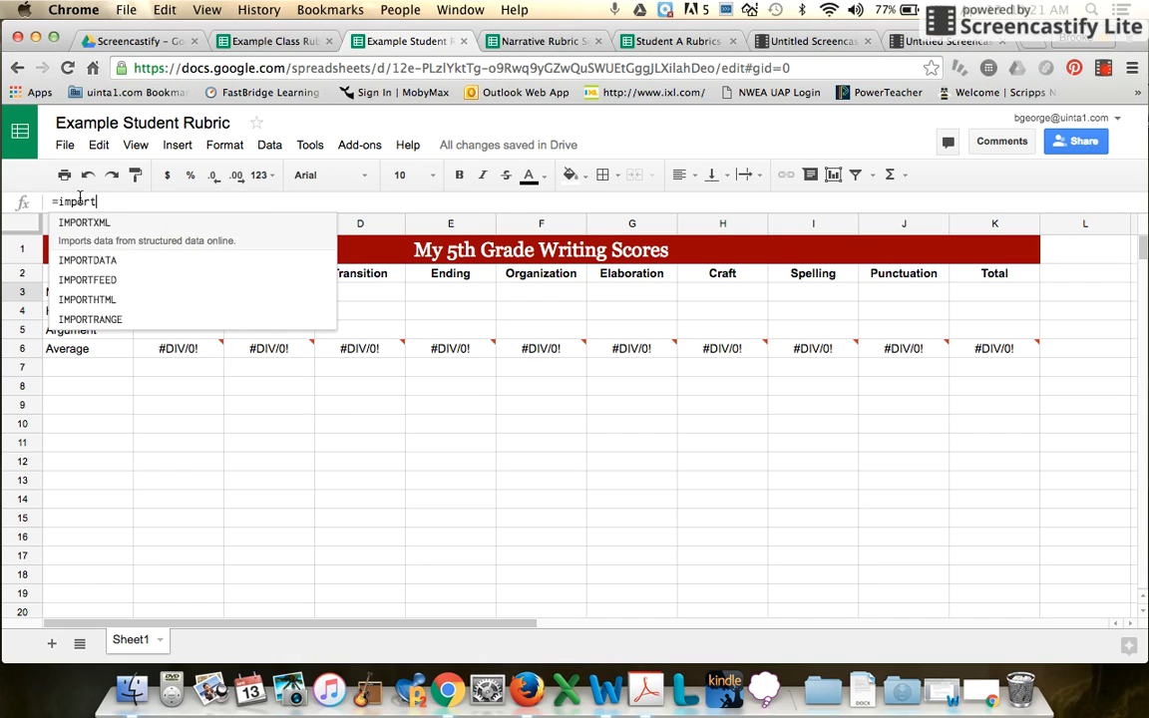
pyautogui.write('range')
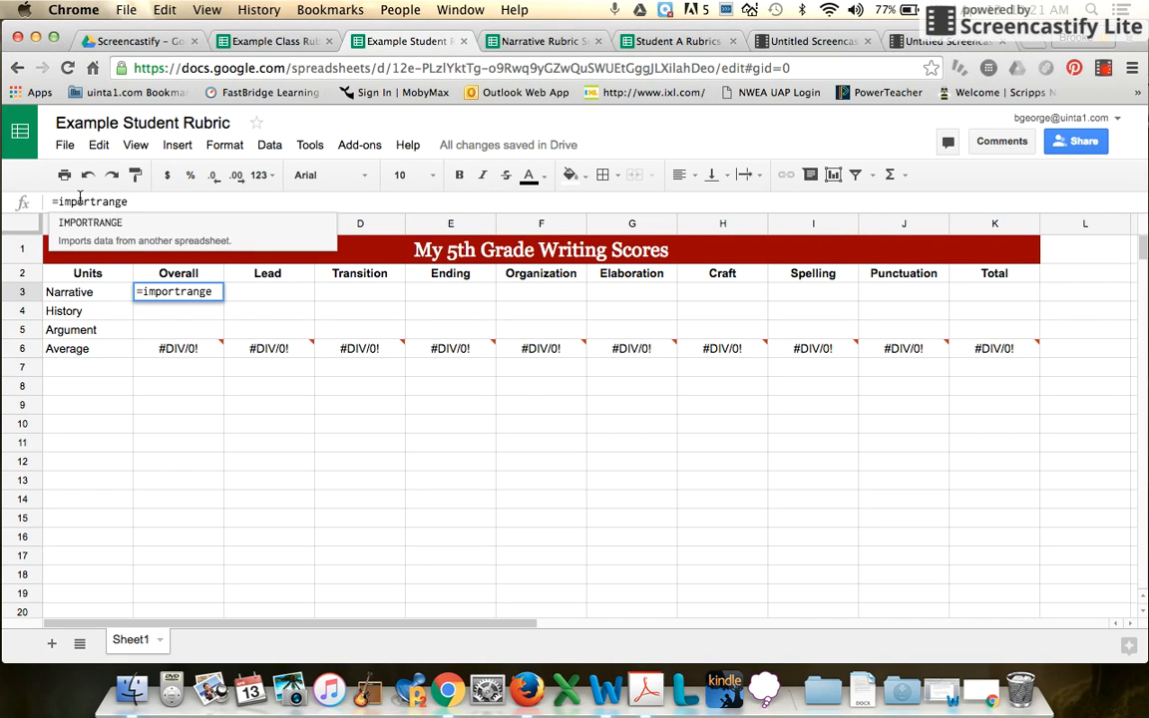
pyautogui.write('(')
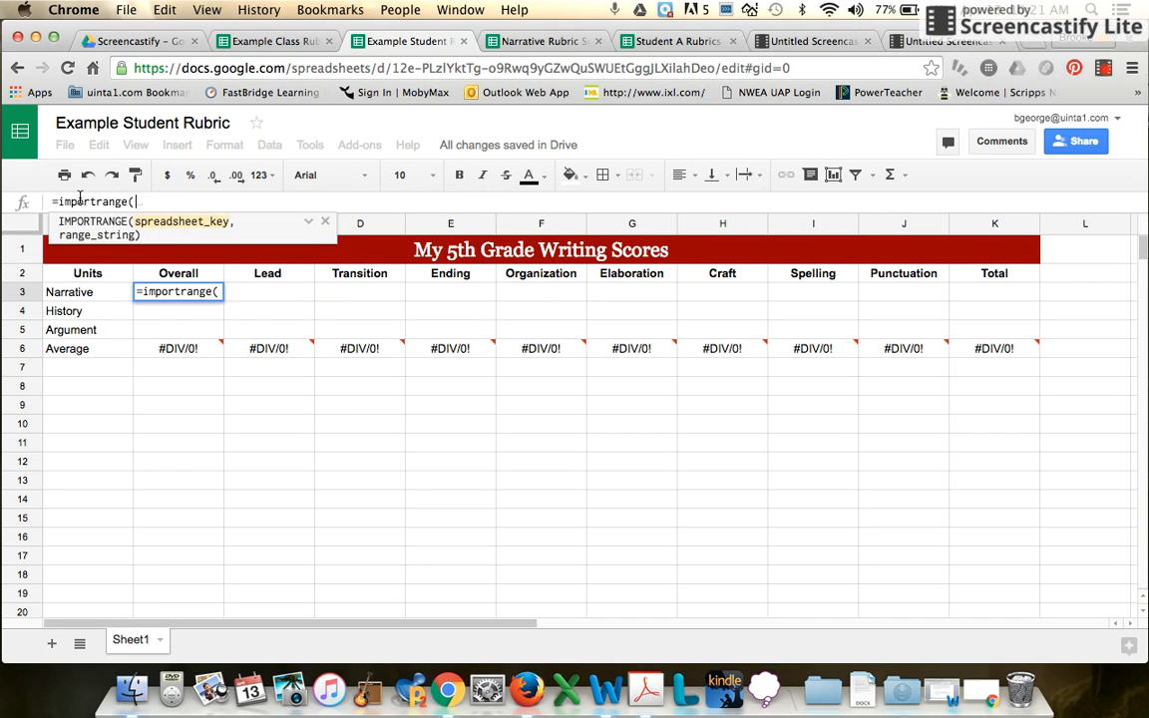
pyautogui.write('"')
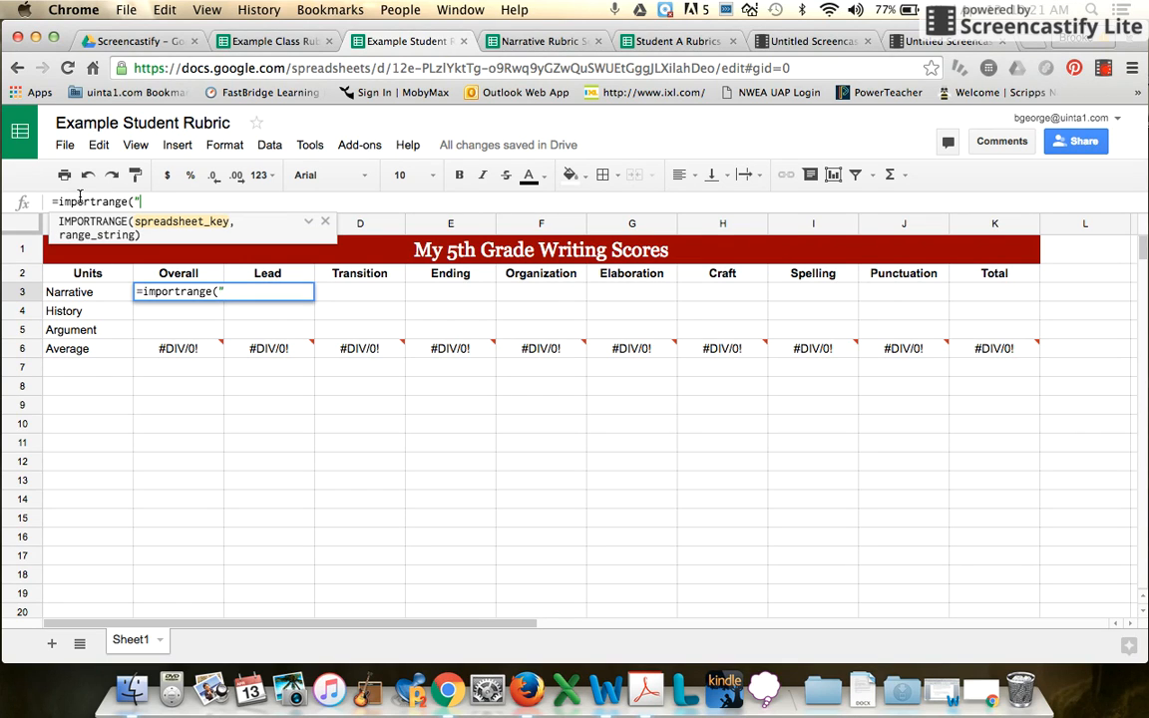
# Copy the full web address of the Example Class Rubric and insert it as the formula's spreadsheet key in the student rubric
pyautogui.click(275, 42)
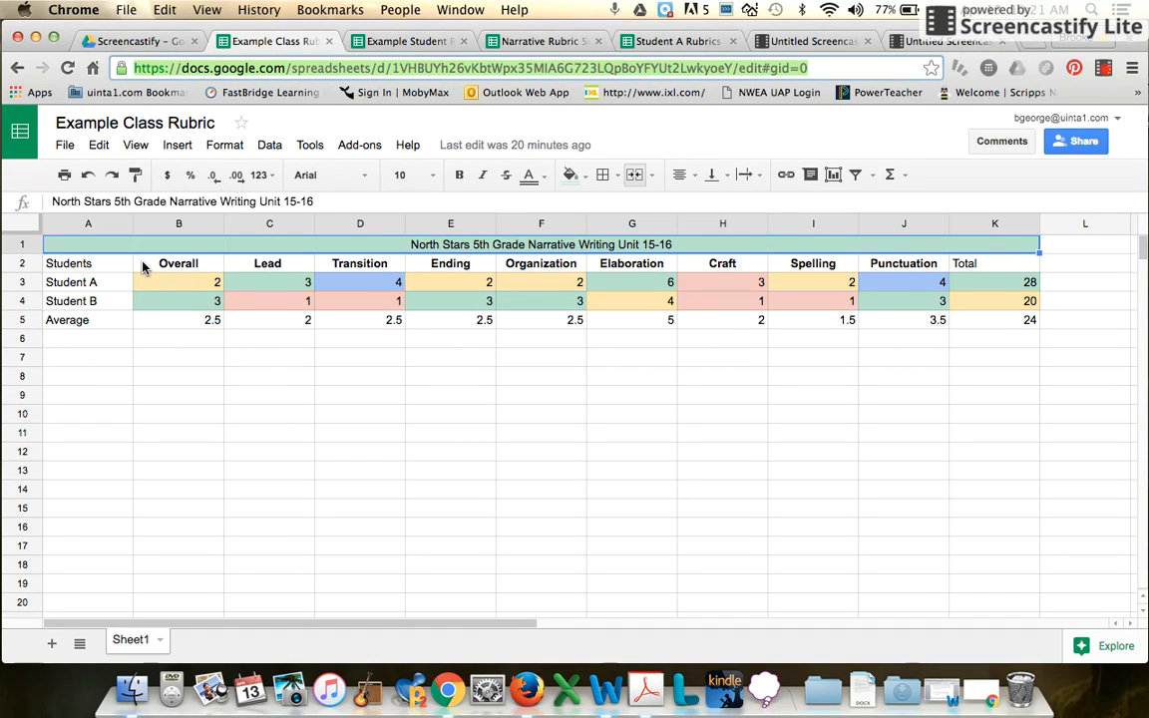
pyautogui.click(818, 69)
pyautogui.moveTo(816, 69); pyautogui.dragTo(108, 59)
pyautogui.press('super+c')
pyautogui.click(397, 42)
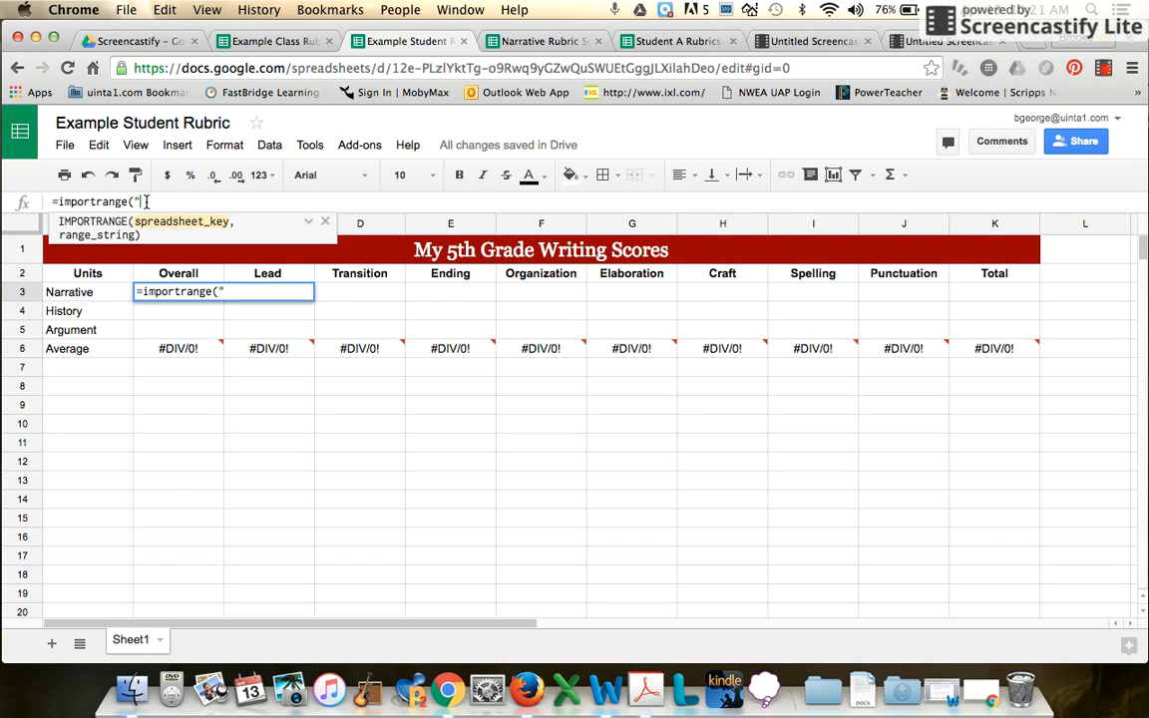
pyautogui.press('super+v')
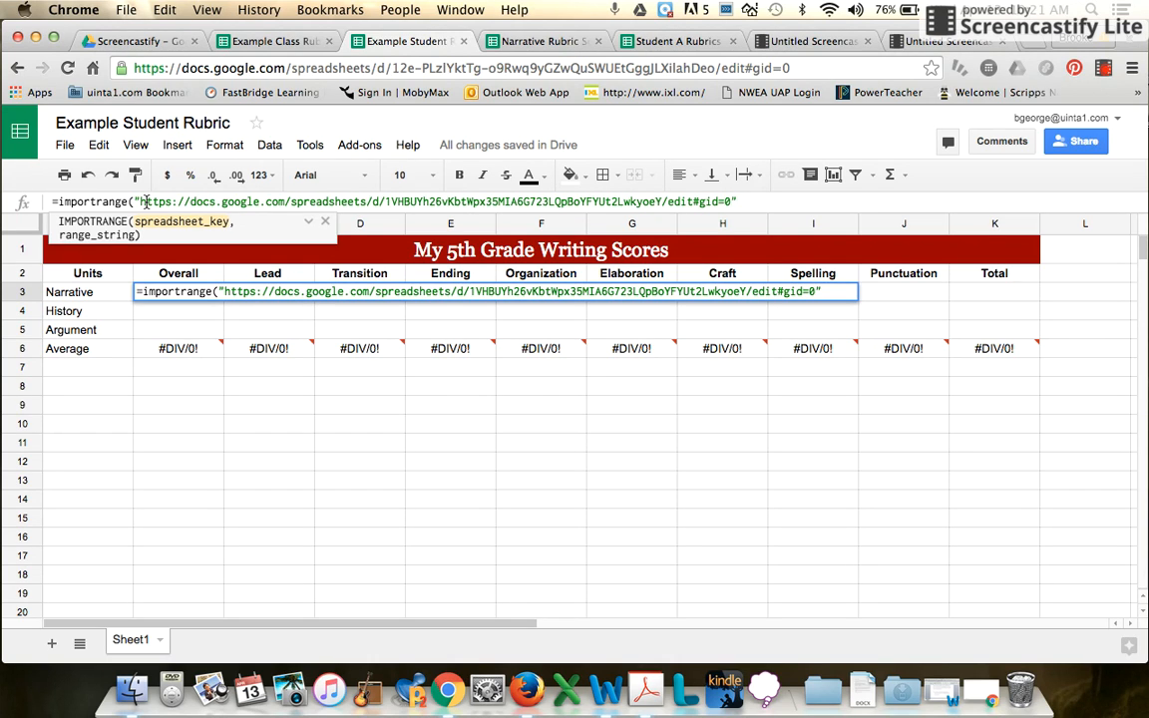
# Complete the IMPORTRANGE formula with the range "b3:k3" for Student A's scores in the class rubric and enter it
pyautogui.write(', ')
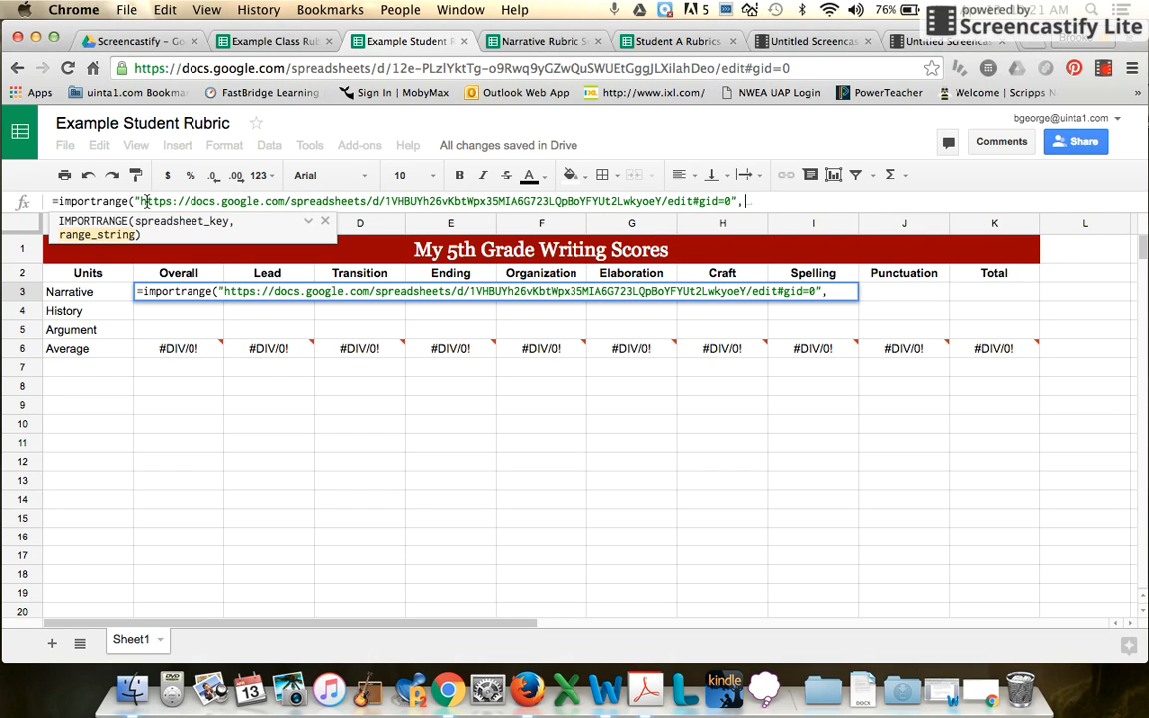
pyautogui.write('"')
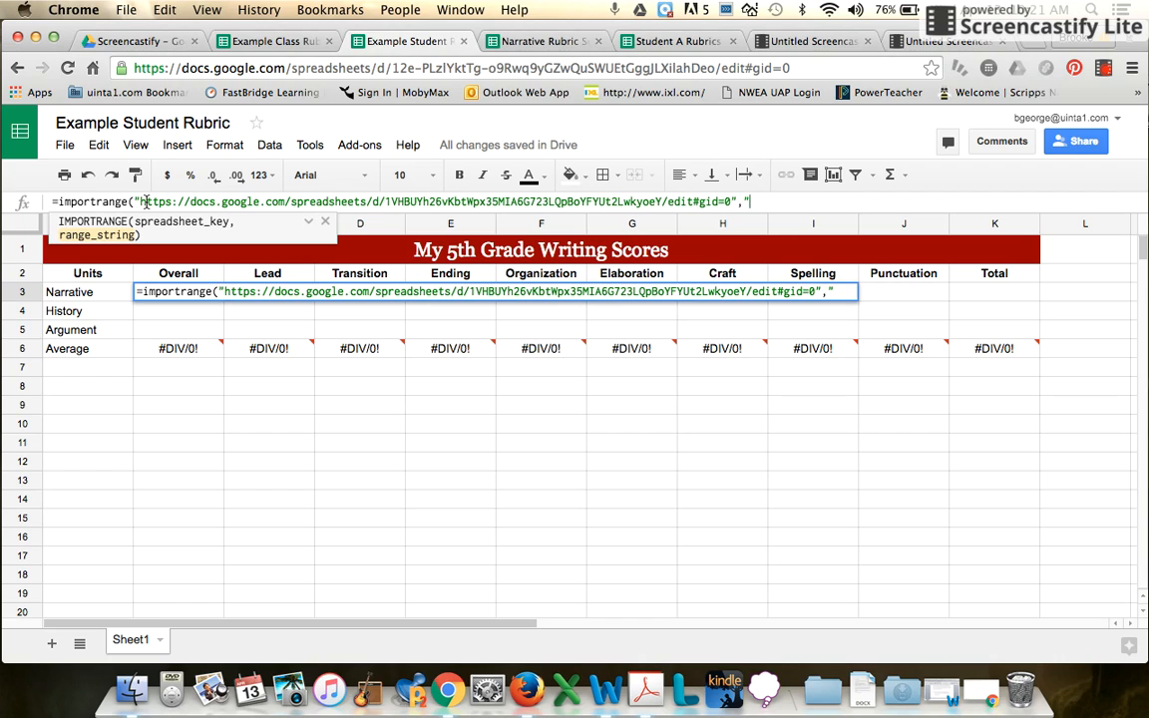
pyautogui.click(274, 41)
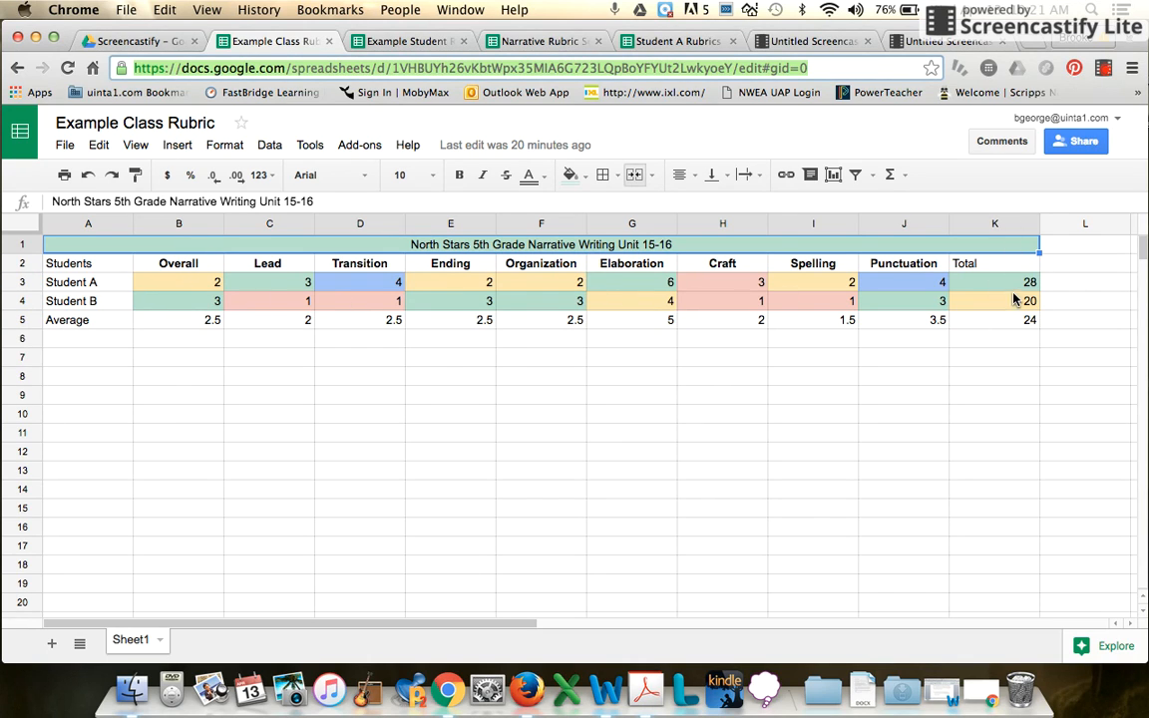
pyautogui.click(396, 47)
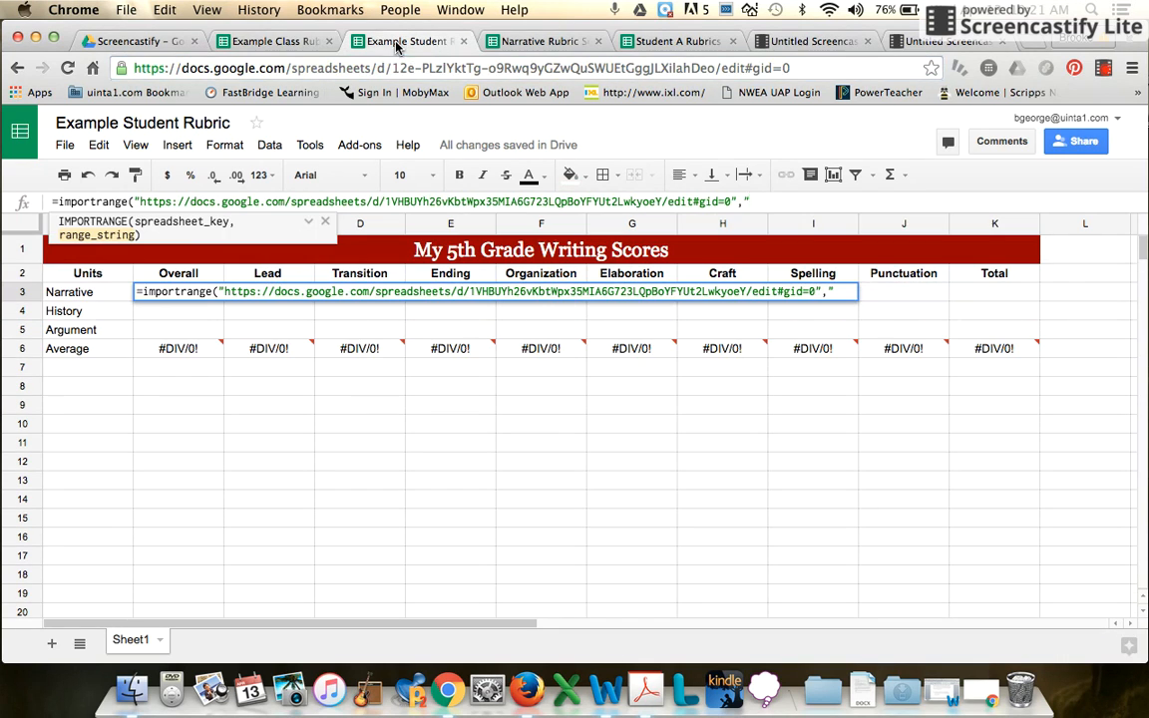
pyautogui.write('b3:k3')
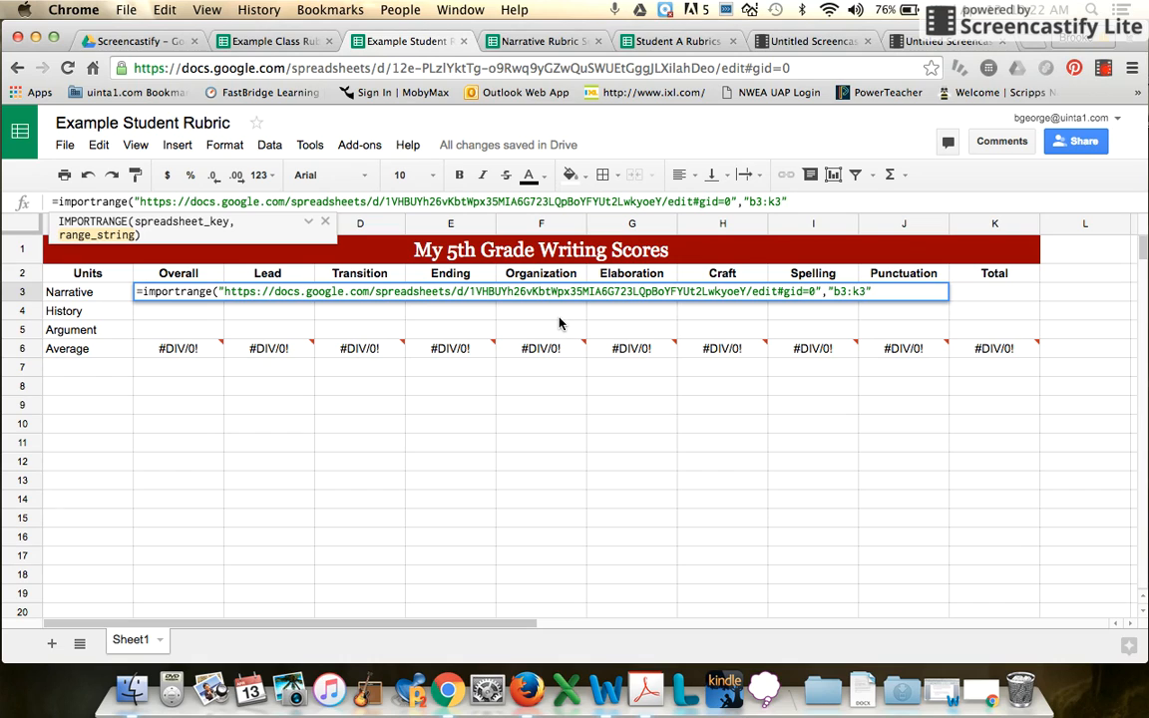
pyautogui.write('")')
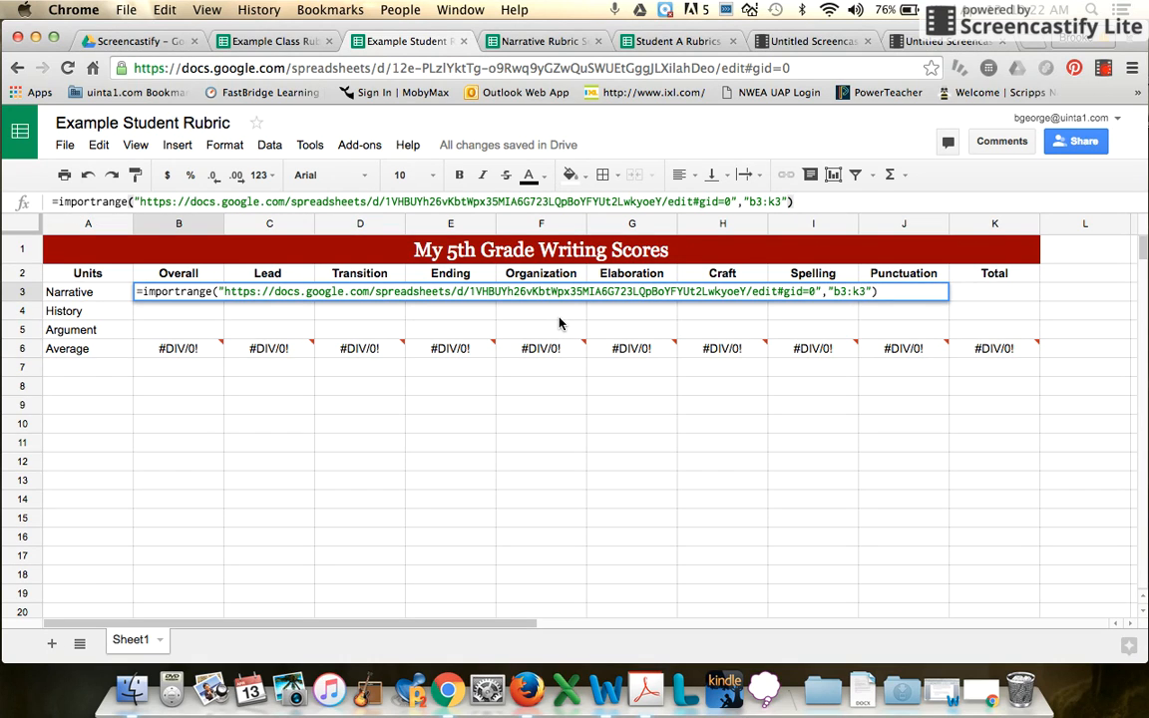
pyautogui.press('Return')
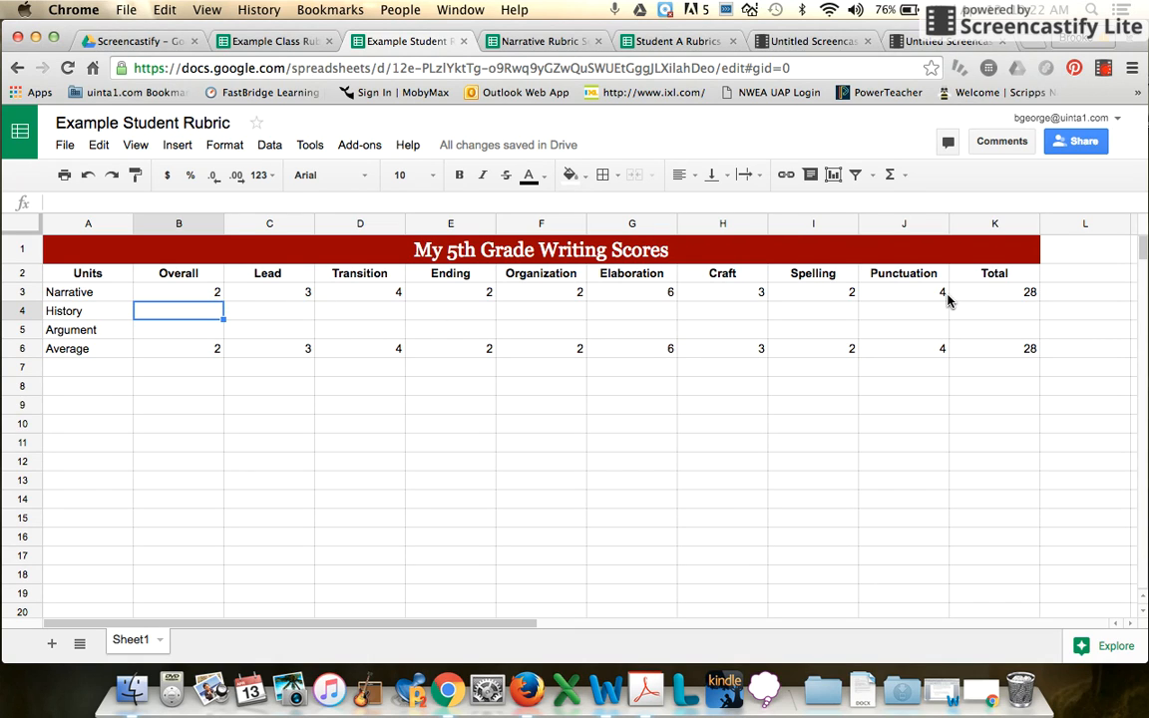
# Check the imported Narrative scores against Student A's row in the class rubric
pyautogui.click(254, 42)
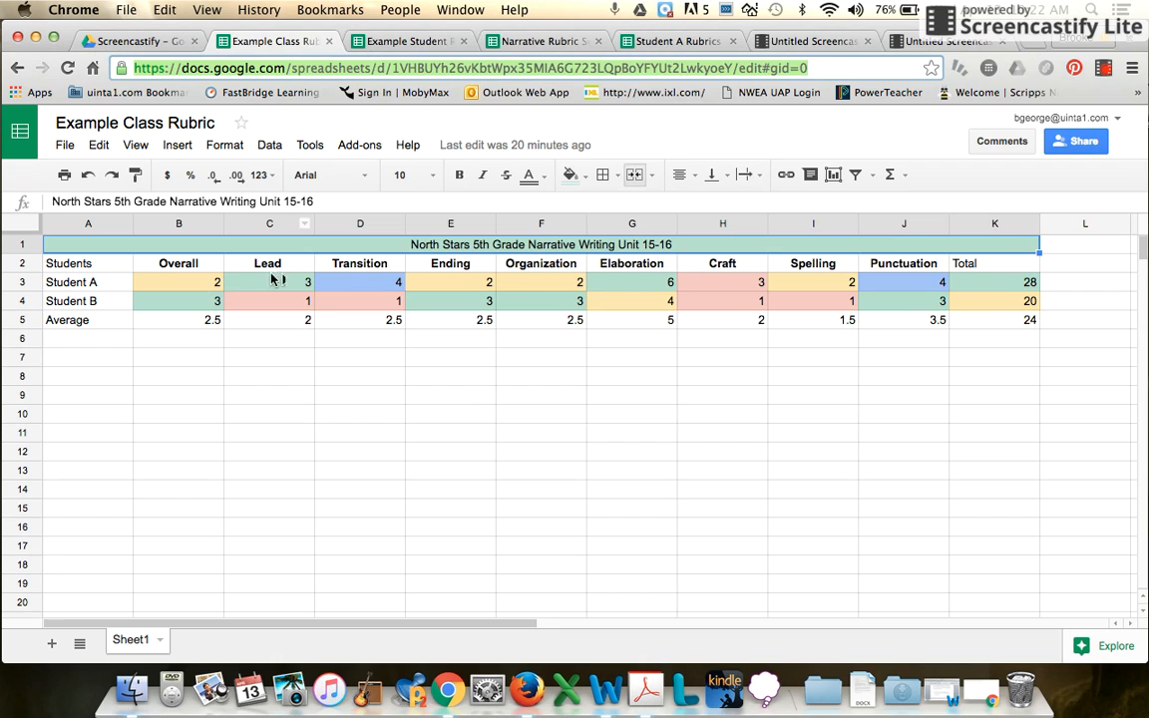
pyautogui.click(382, 42)
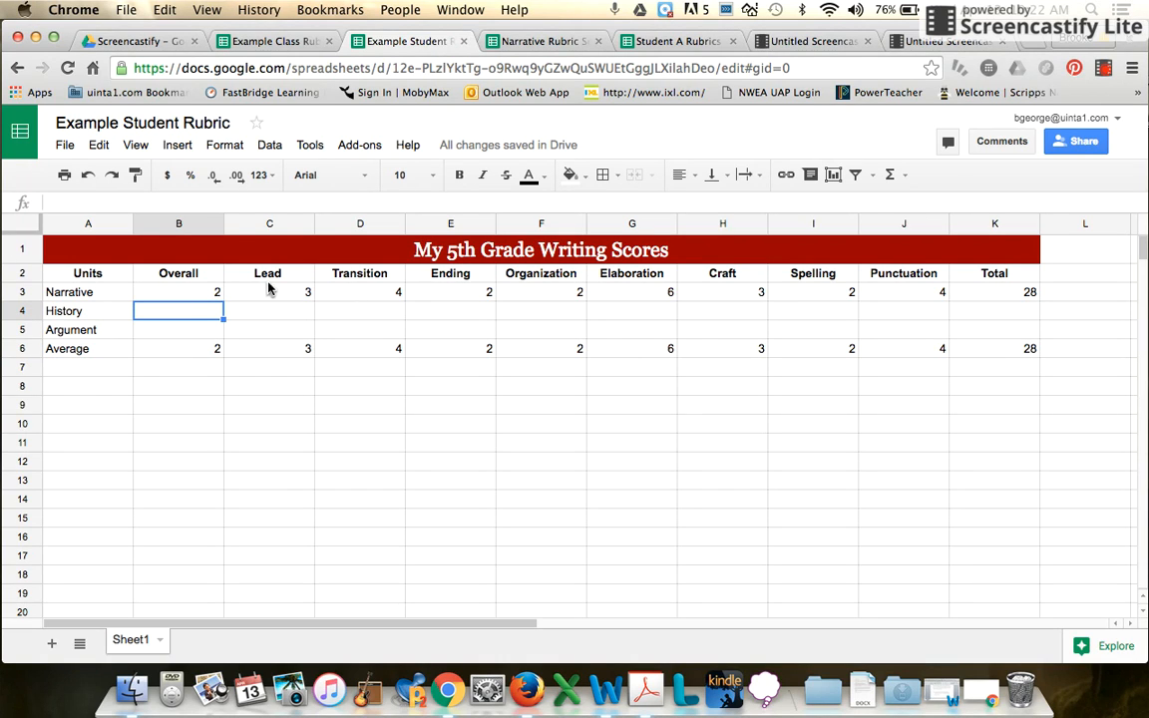
pyautogui.moveTo(195, 292); pyautogui.dragTo(534, 330)
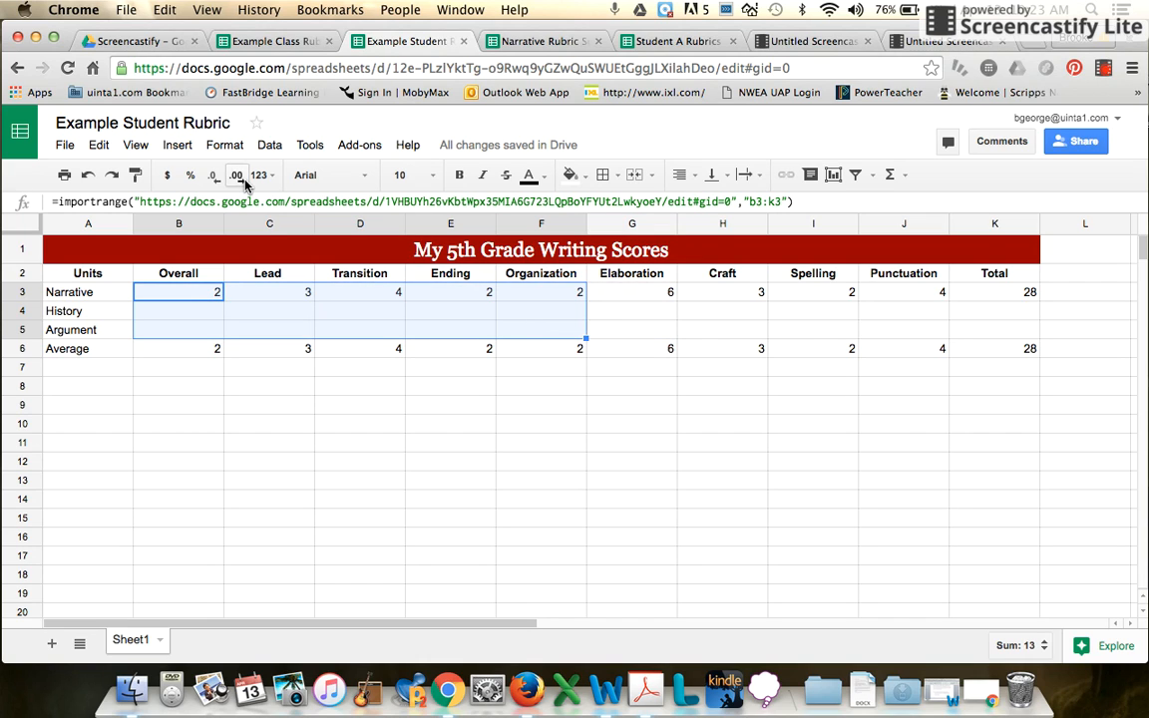
pyautogui.click(224, 149)
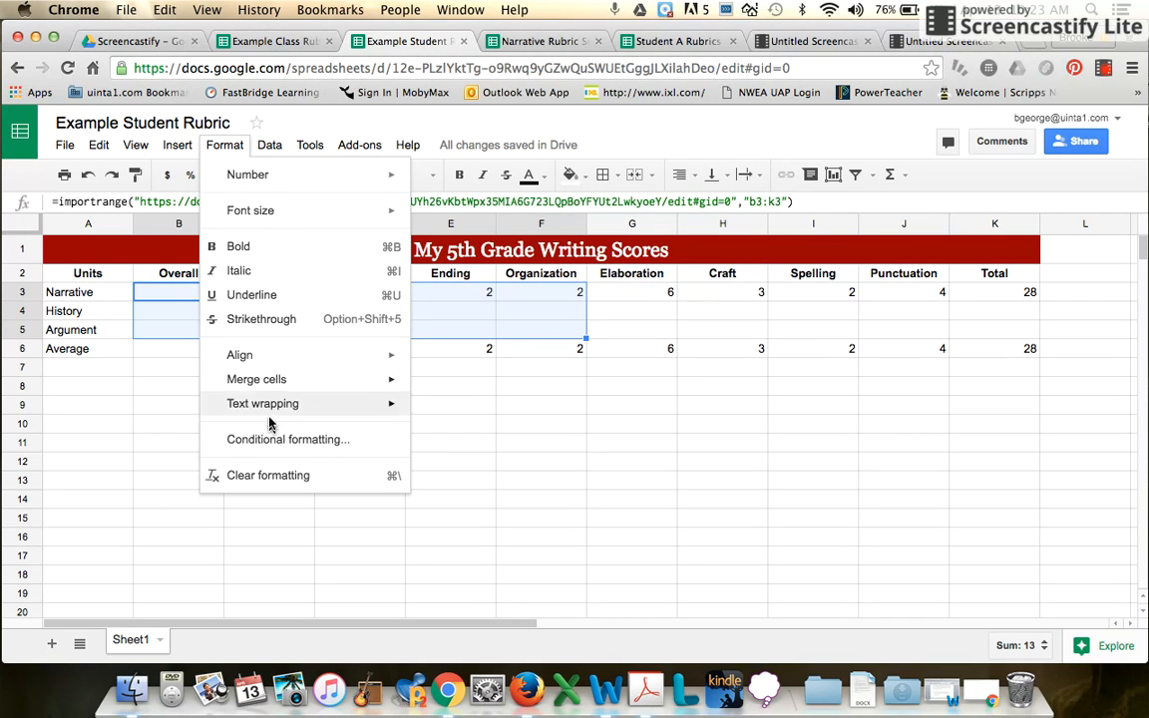
pyautogui.click(609, 412)
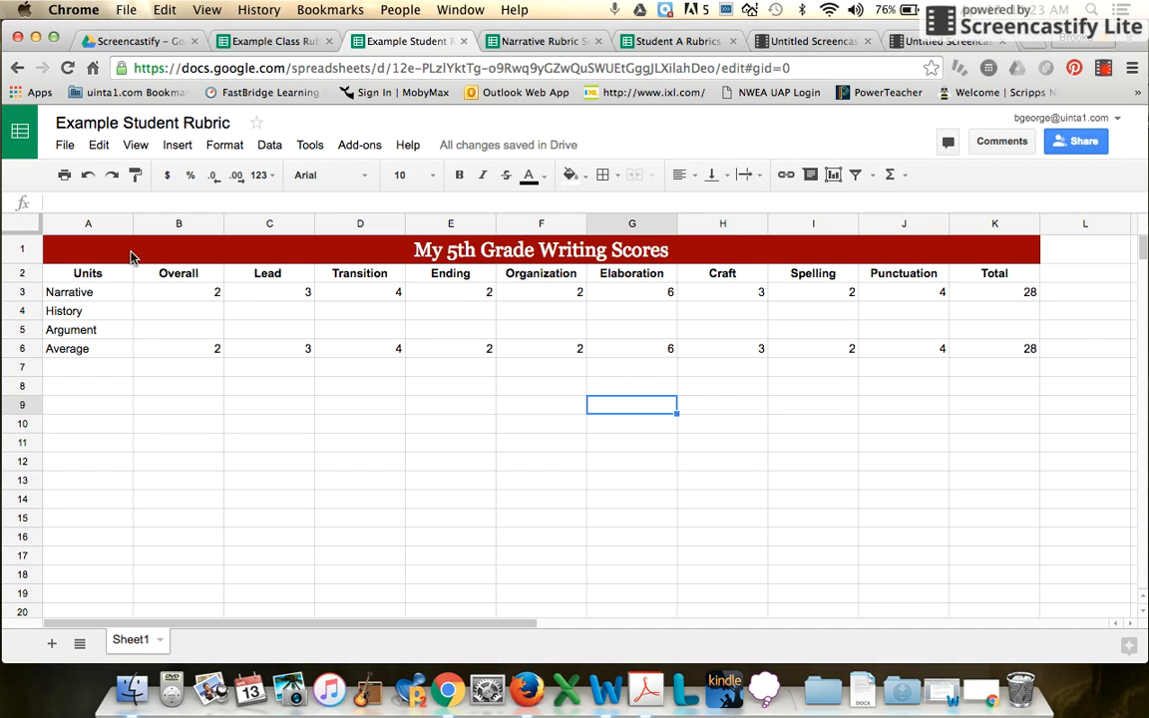
# Review the class rubric as the import source and the empty History and Argument rows of the student rubric
pyautogui.click(244, 43)
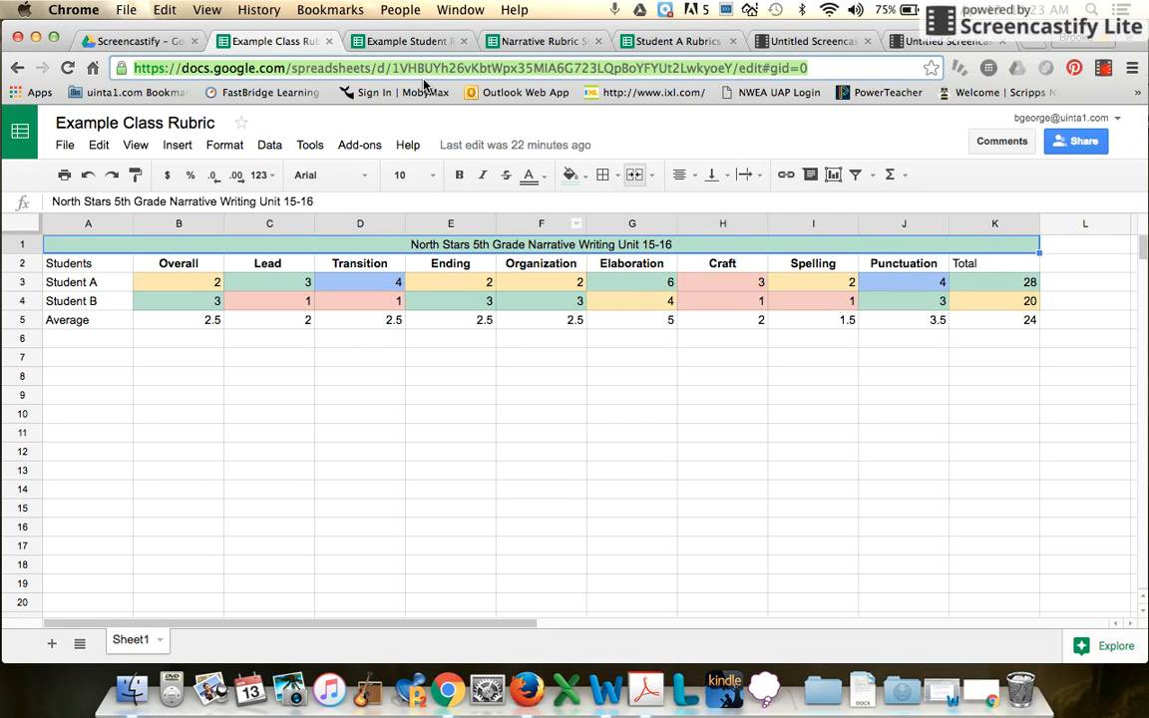
pyautogui.click(383, 48)
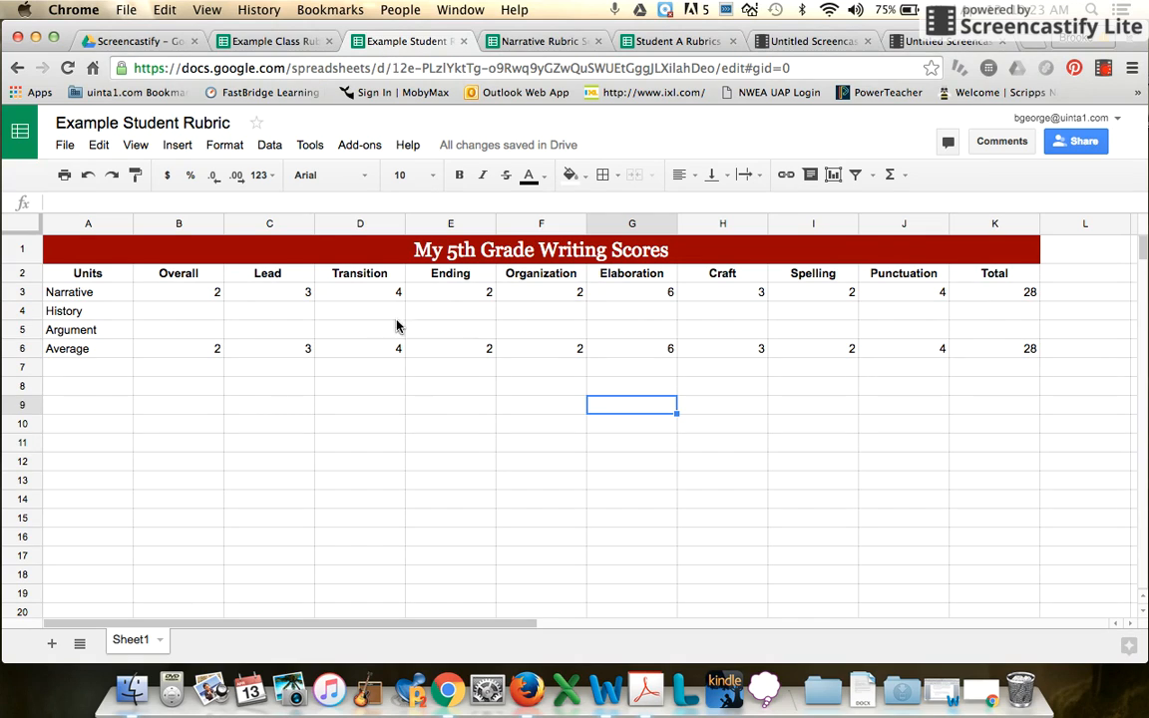
pyautogui.click(165, 312)
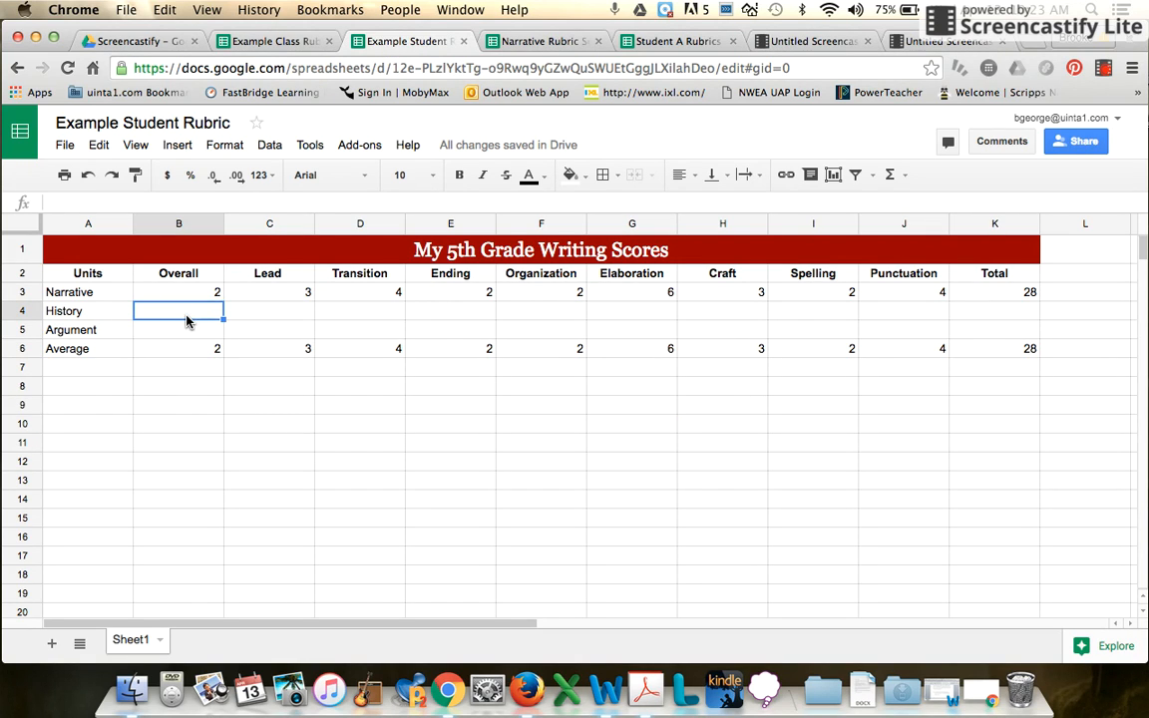
pyautogui.click(178, 336)
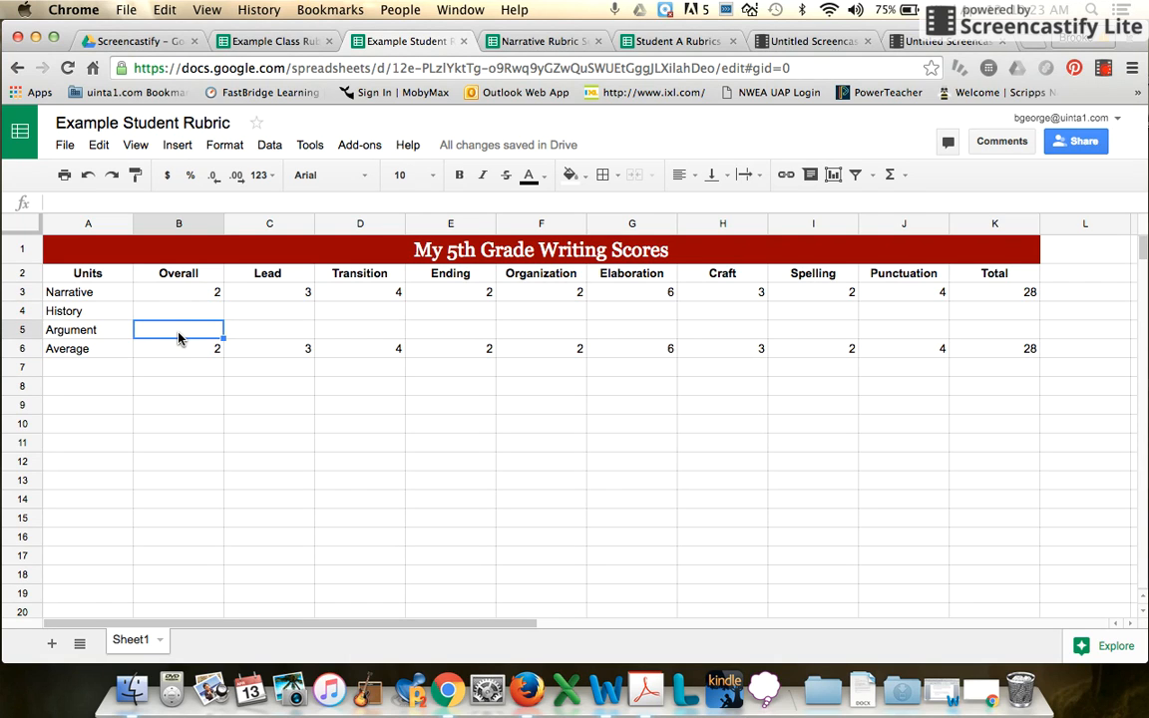
pyautogui.click(259, 43)
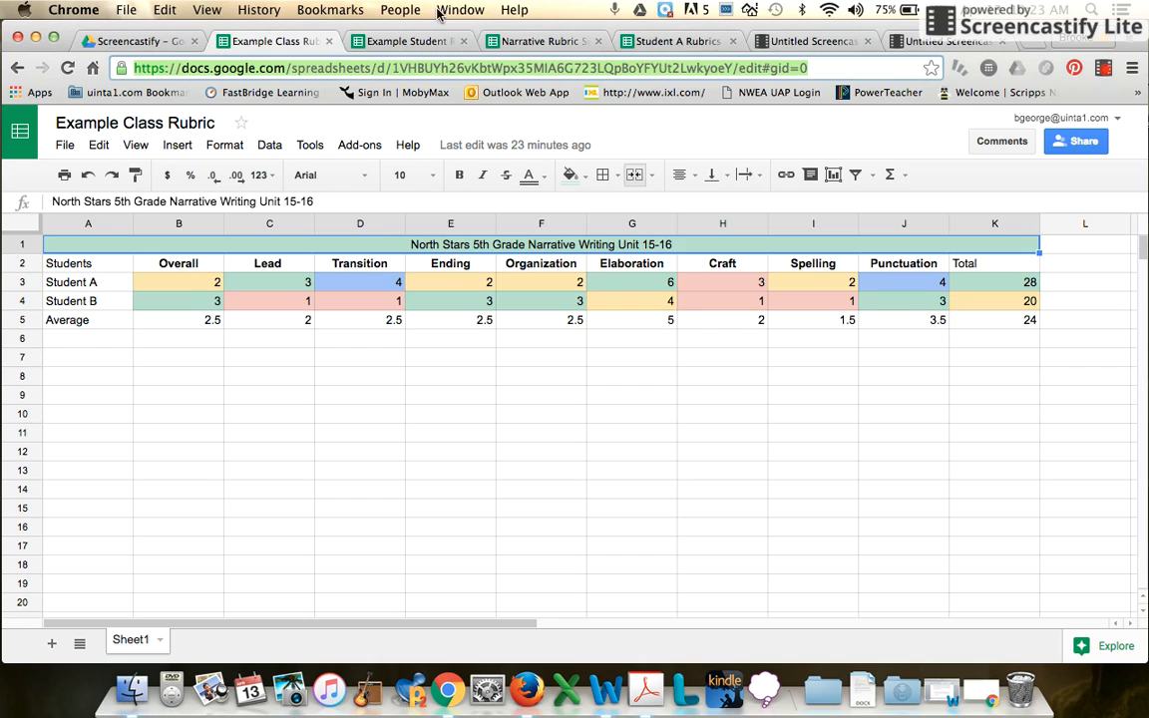
pyautogui.click(399, 41)
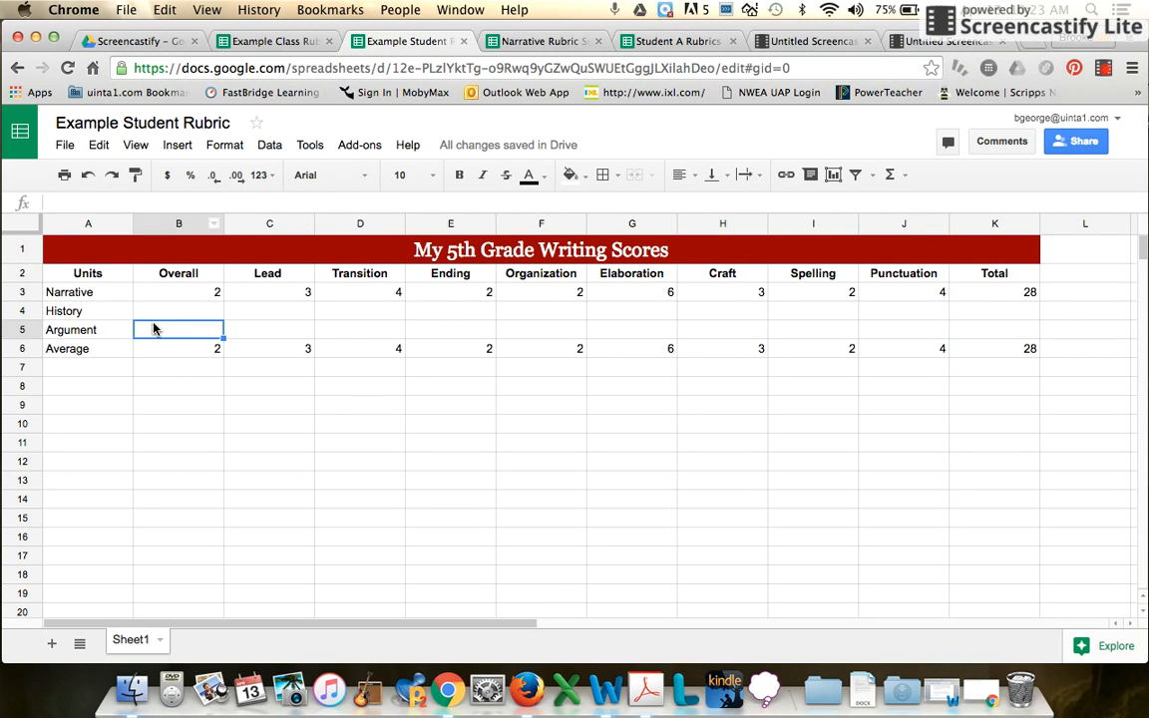
pyautogui.press('Up')
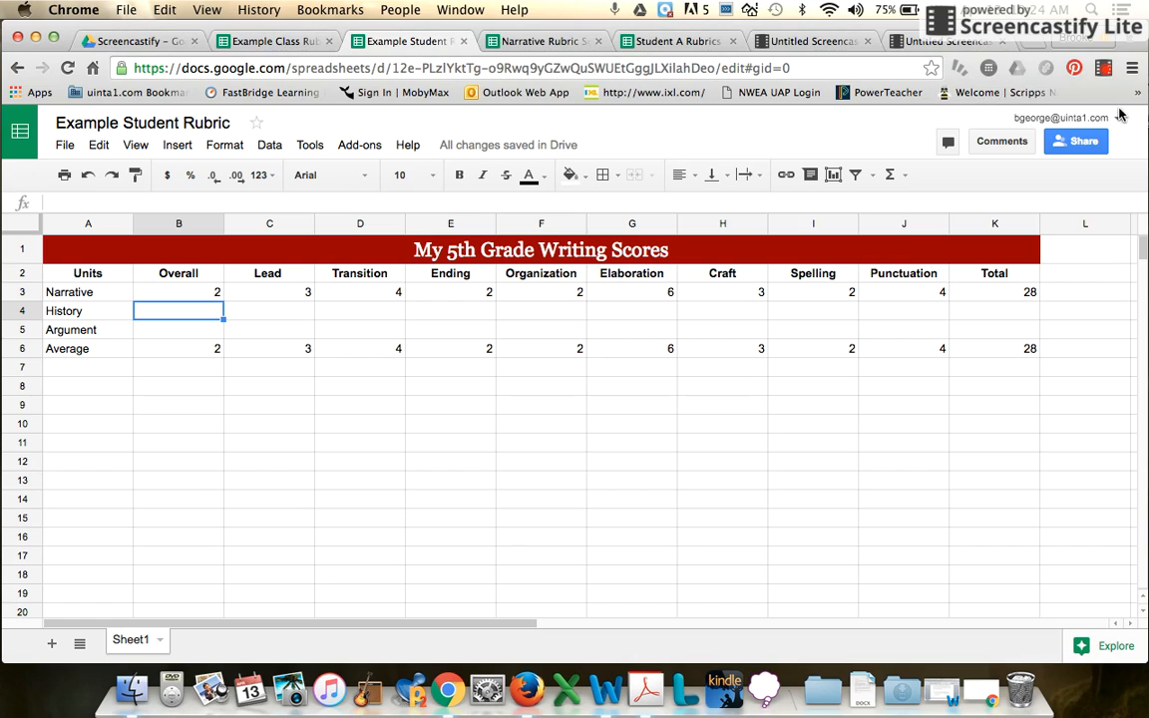
pyautogui.click(1101, 70)
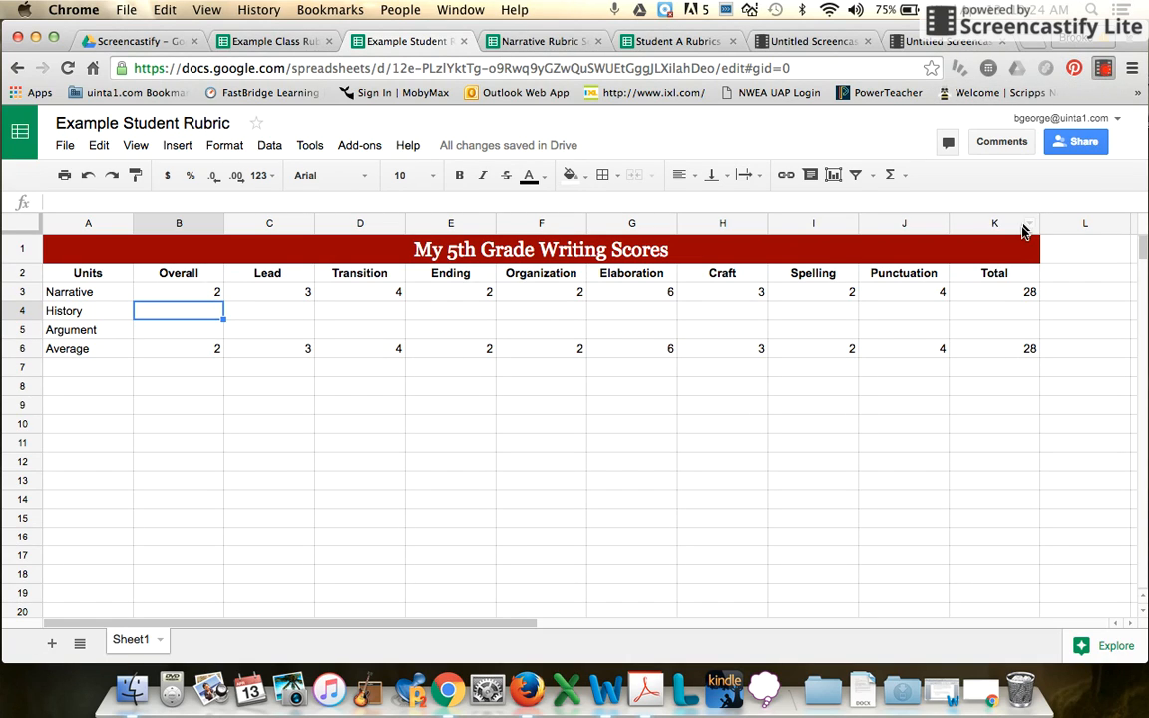